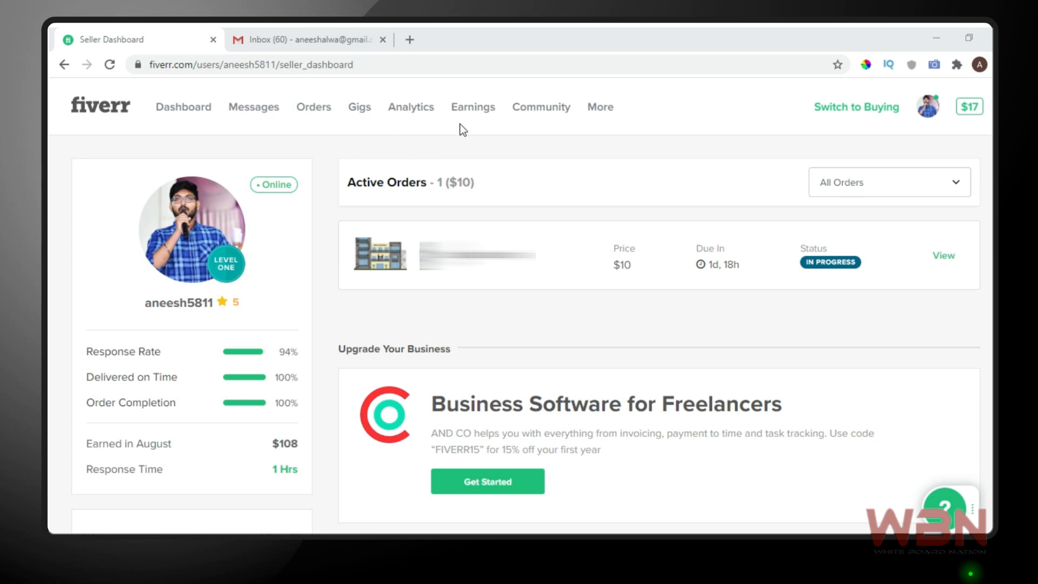
# Step: Review Fiverr Earnings (net income, pending clearance, $17 available) and start a withdrawal to PayPal
pyautogui.click(468, 111)
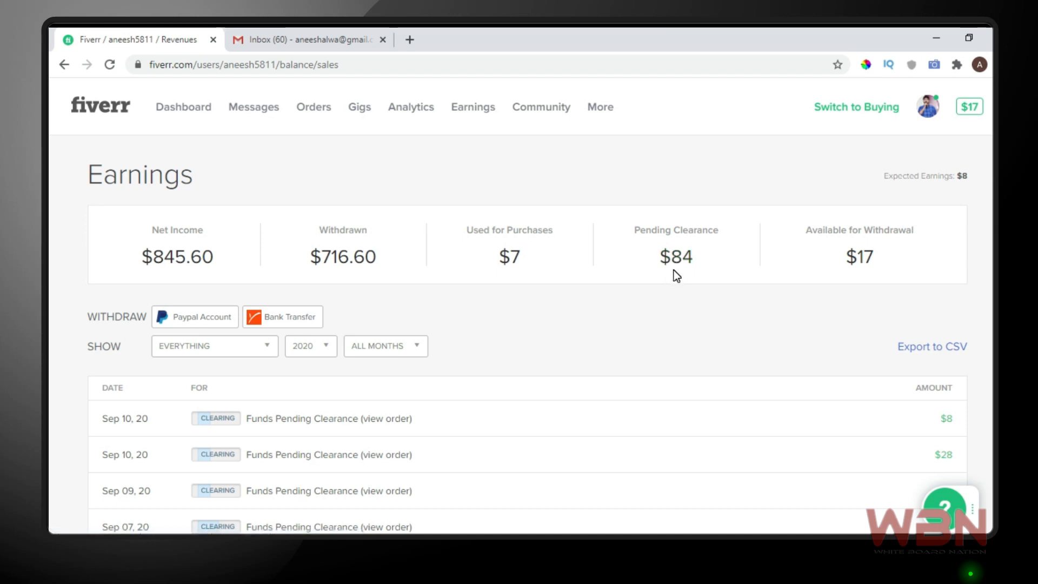
pyautogui.scroll(-1, 657, 270)
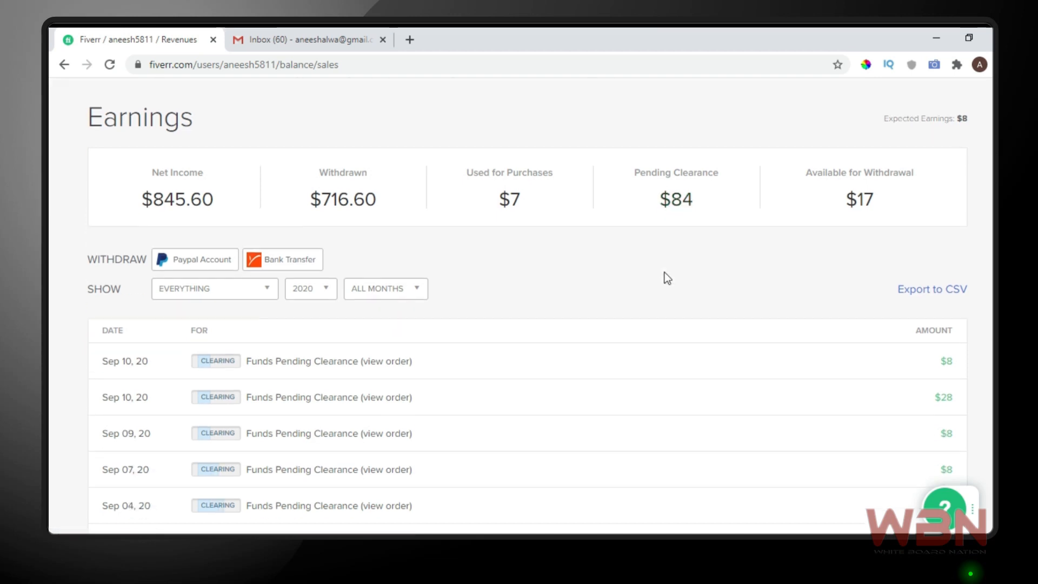
pyautogui.scroll(-1, 338, 359)
pyautogui.scroll(-1, 309, 264)
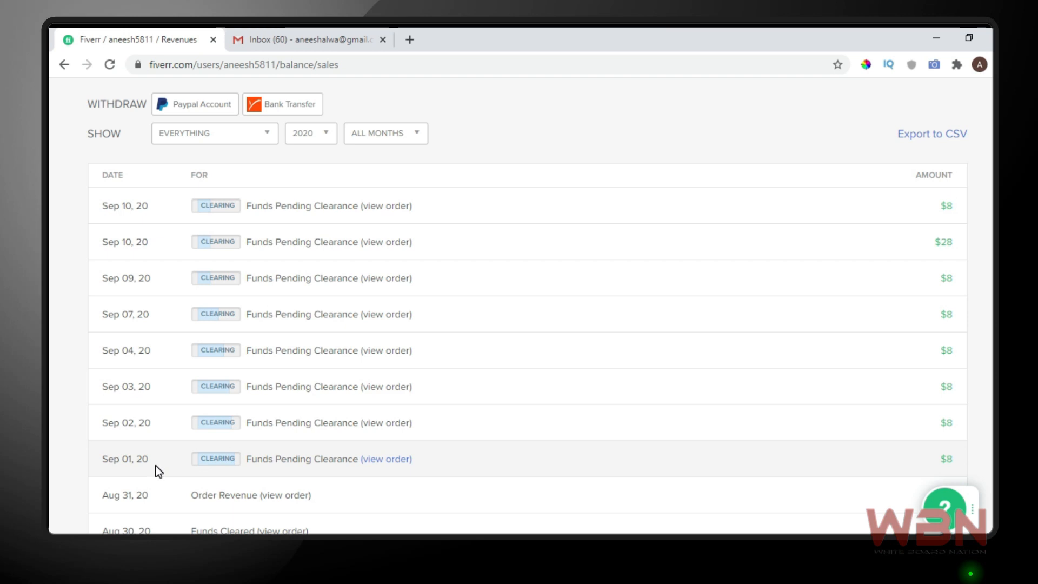
pyautogui.scroll(2, 663, 330)
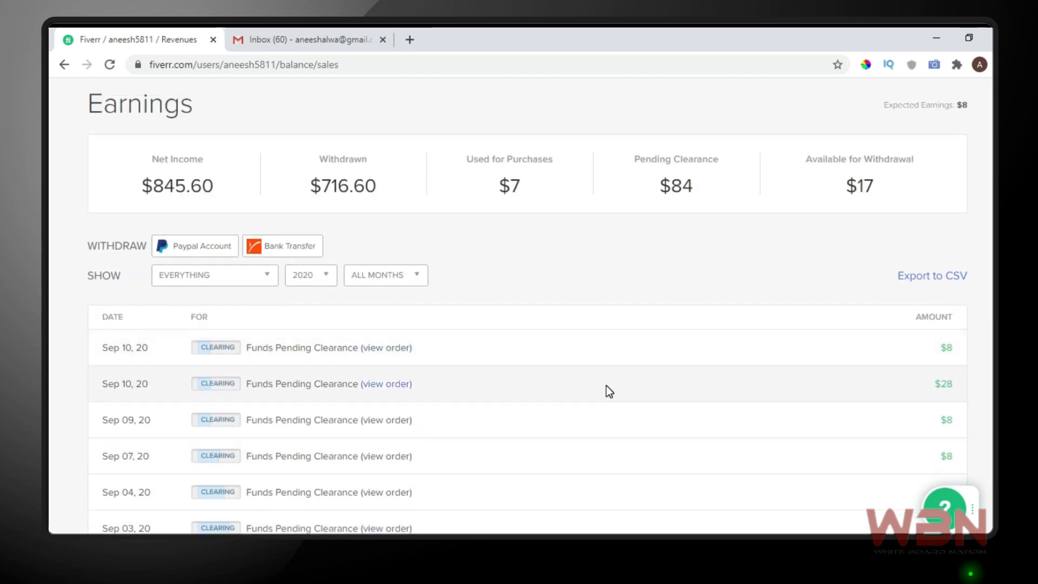
pyautogui.scroll(1, 605, 385)
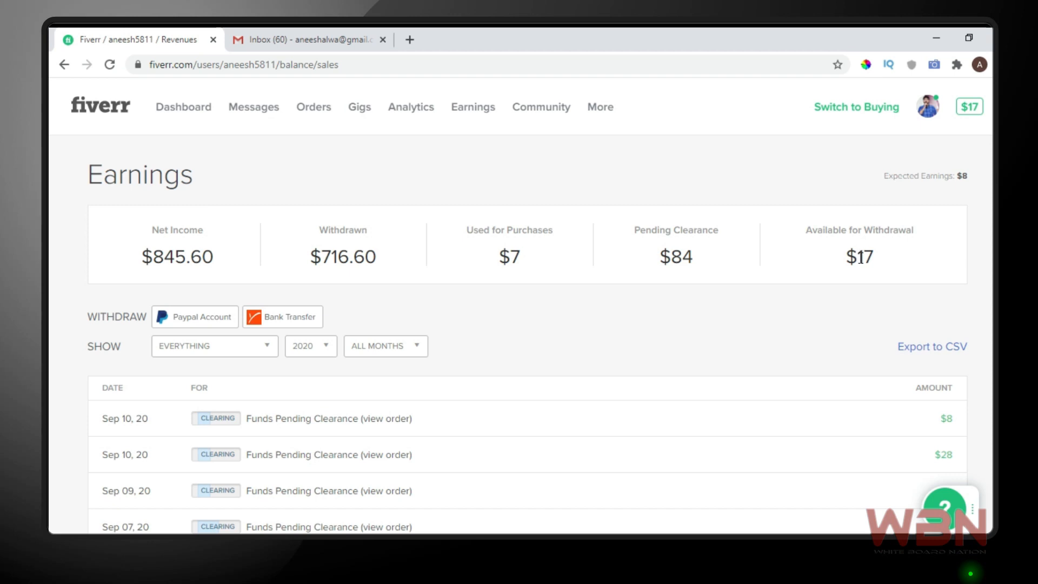
pyautogui.scroll(-4, 828, 259)
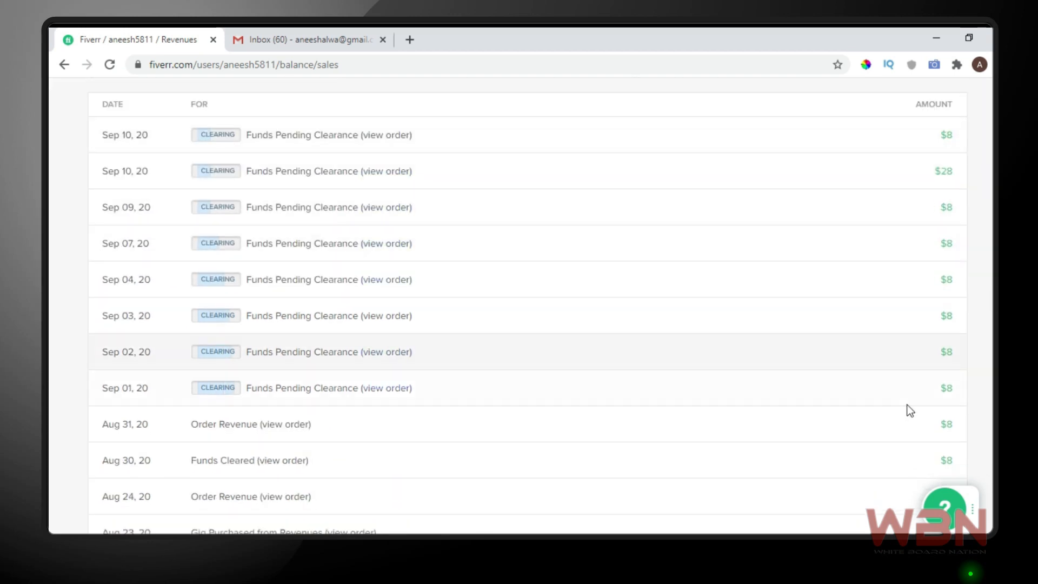
pyautogui.scroll(-1, 905, 427)
pyautogui.scroll(5, 886, 324)
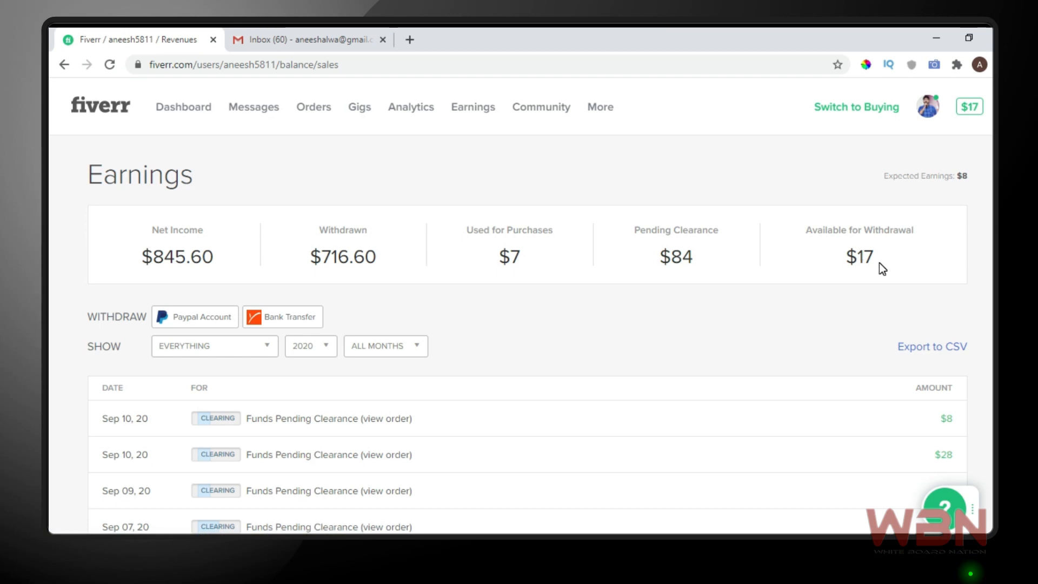
pyautogui.scroll(-1, 357, 241)
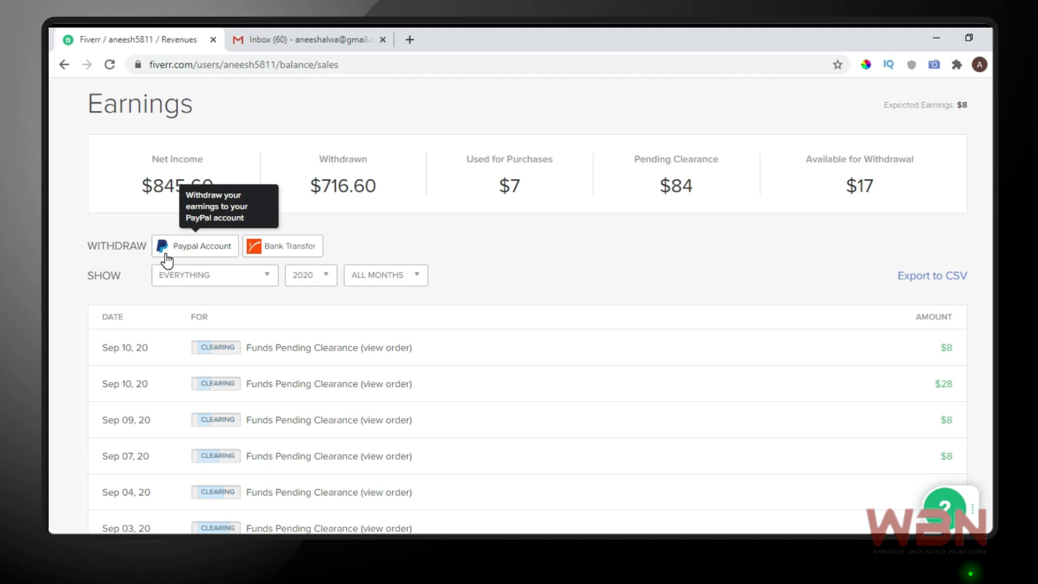
pyautogui.click(193, 249)
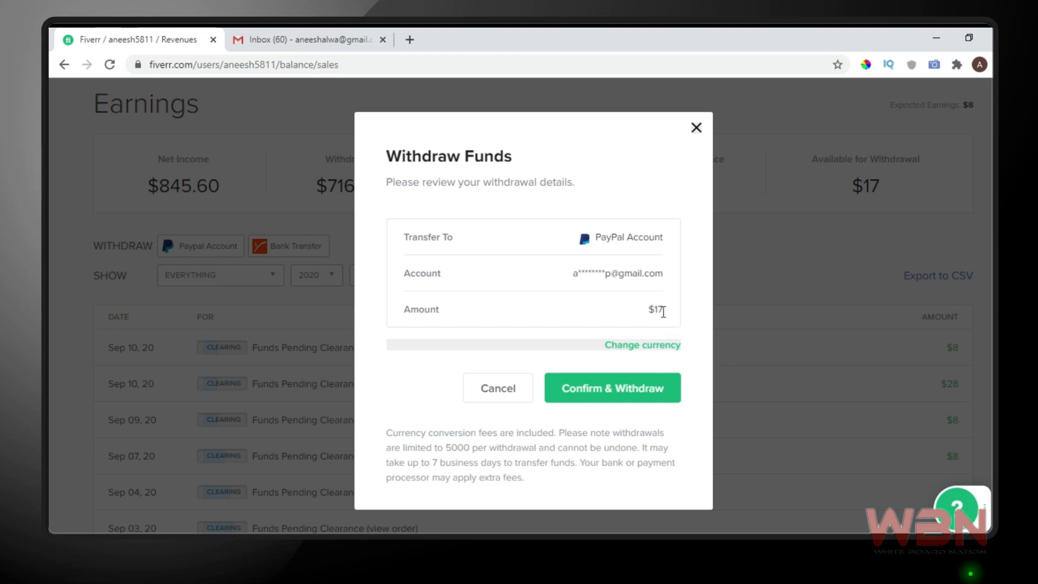
# Step: Confirm the $17 PayPal withdrawal and reload Earnings to show $0 available
pyautogui.click(630, 390)
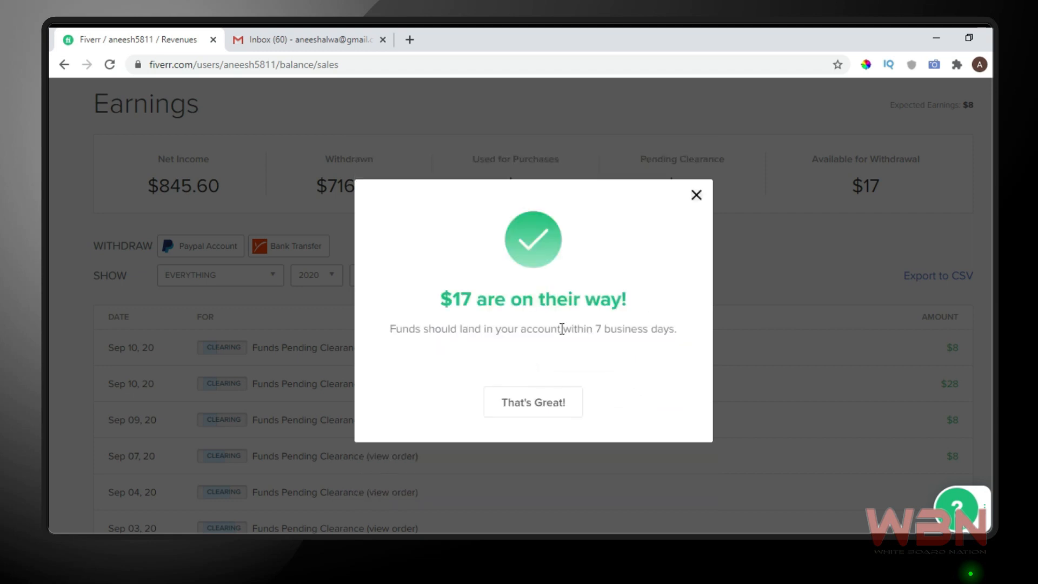
pyautogui.click(535, 405)
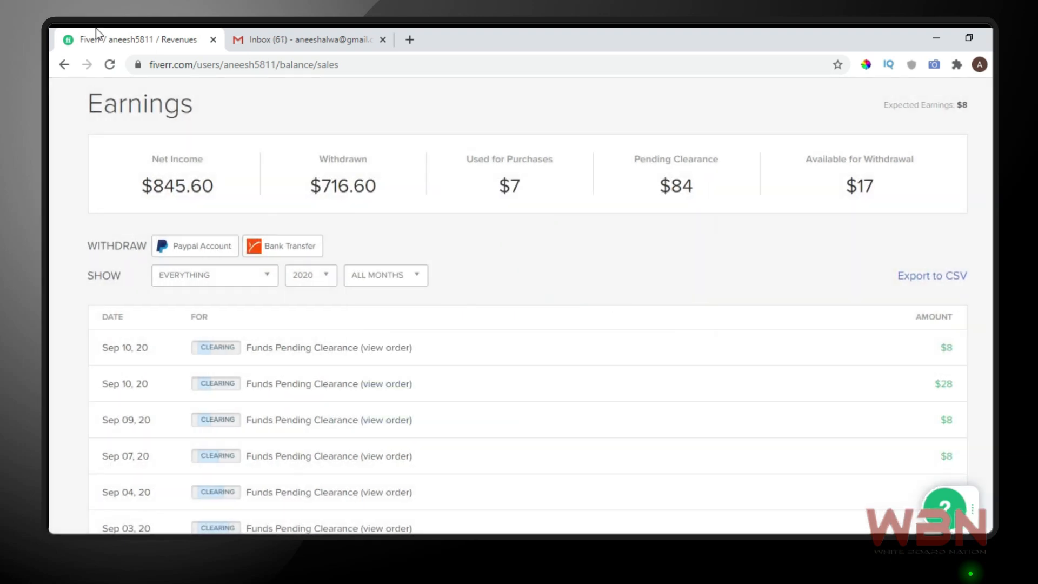
pyautogui.rightClick(102, 33)
pyautogui.click(157, 99)
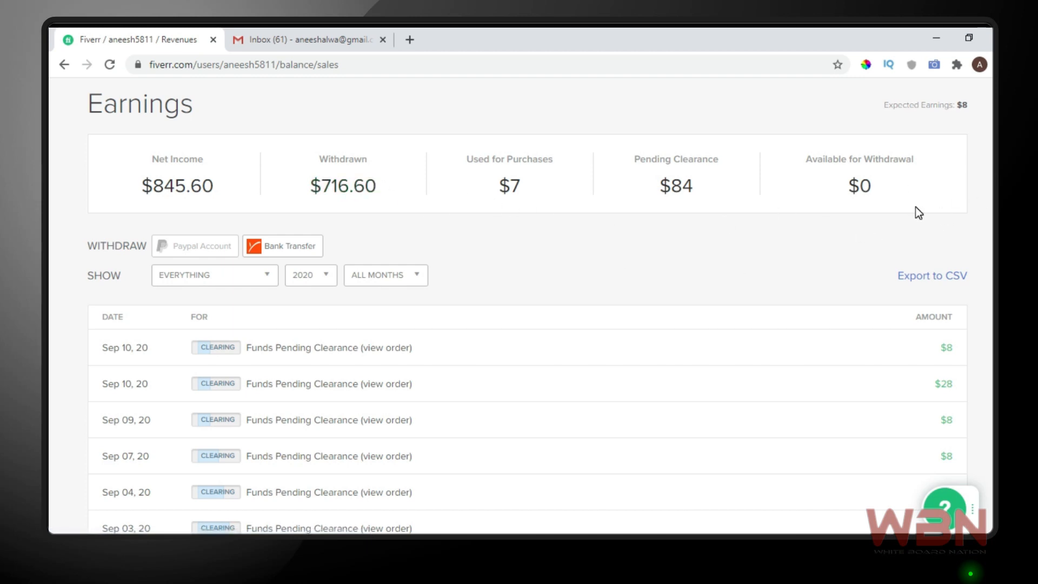
pyautogui.click(309, 41)
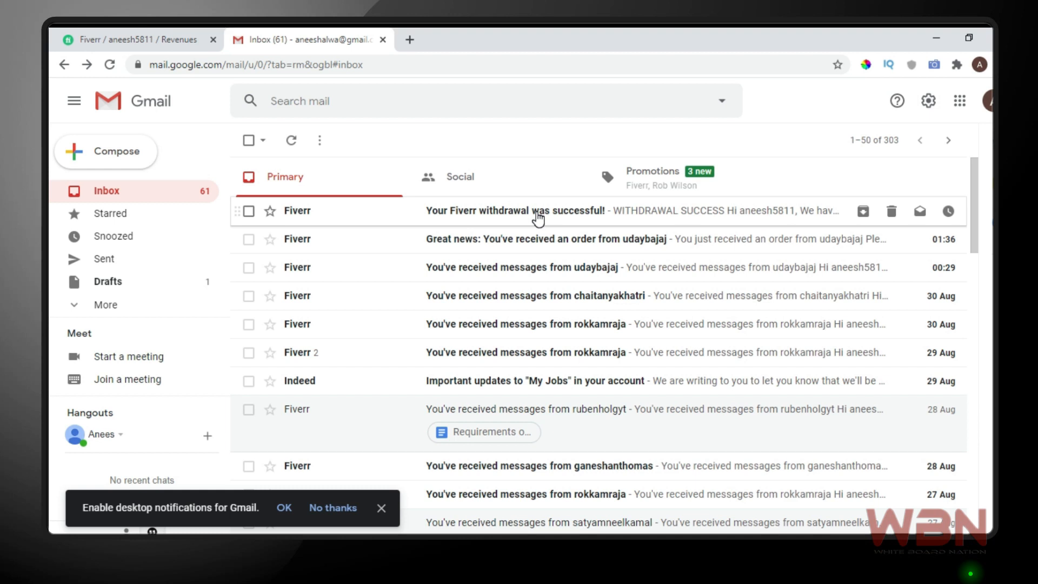
# Step: Read the 'Your Fiverr withdrawal was successful!' email confirming $17 sent to PayPal
pyautogui.click(537, 216)
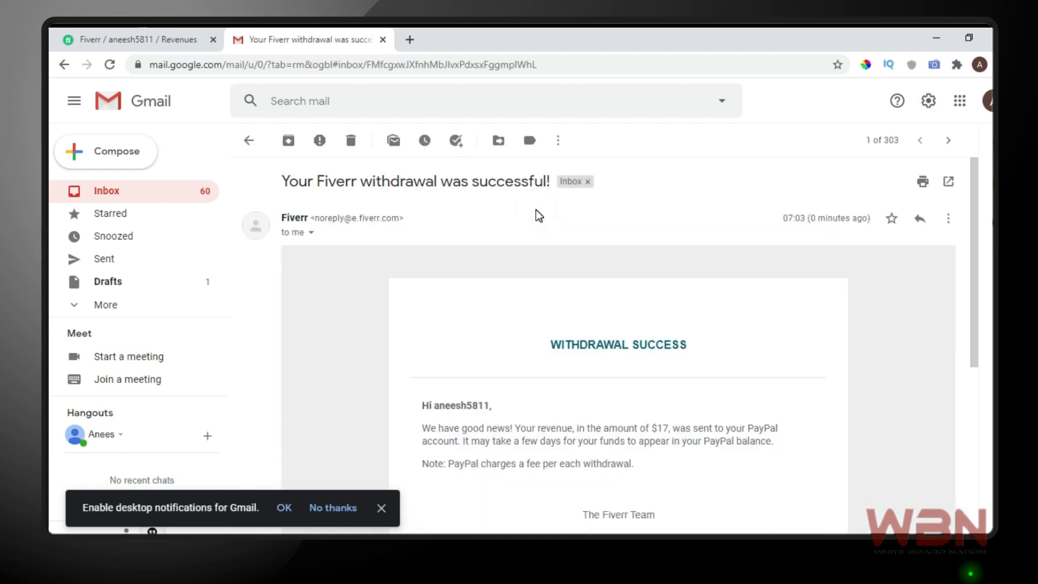
pyautogui.scroll(-1, 539, 215)
pyautogui.scroll(-1, 530, 213)
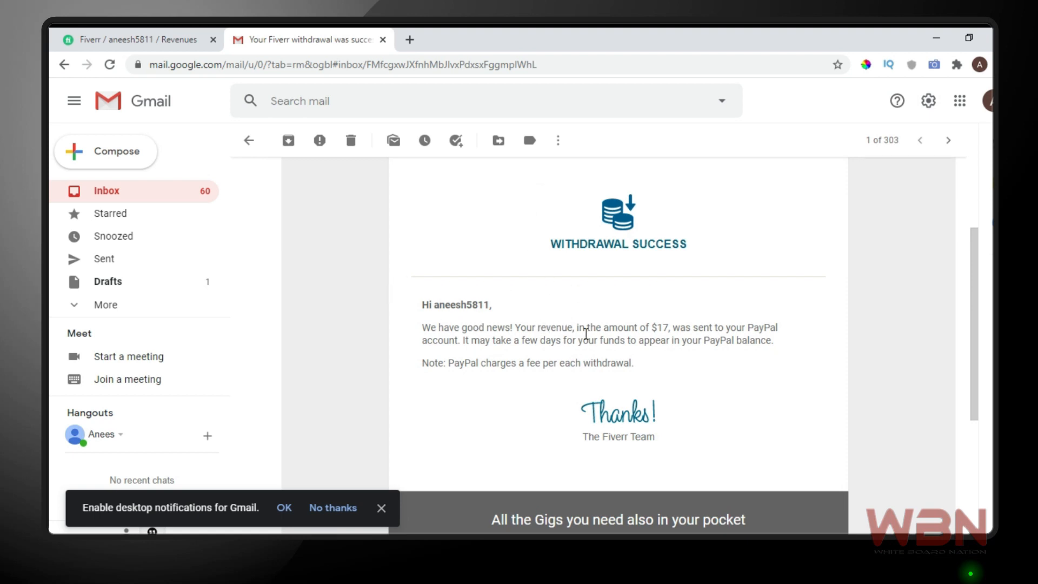
pyautogui.scroll(-1, 576, 334)
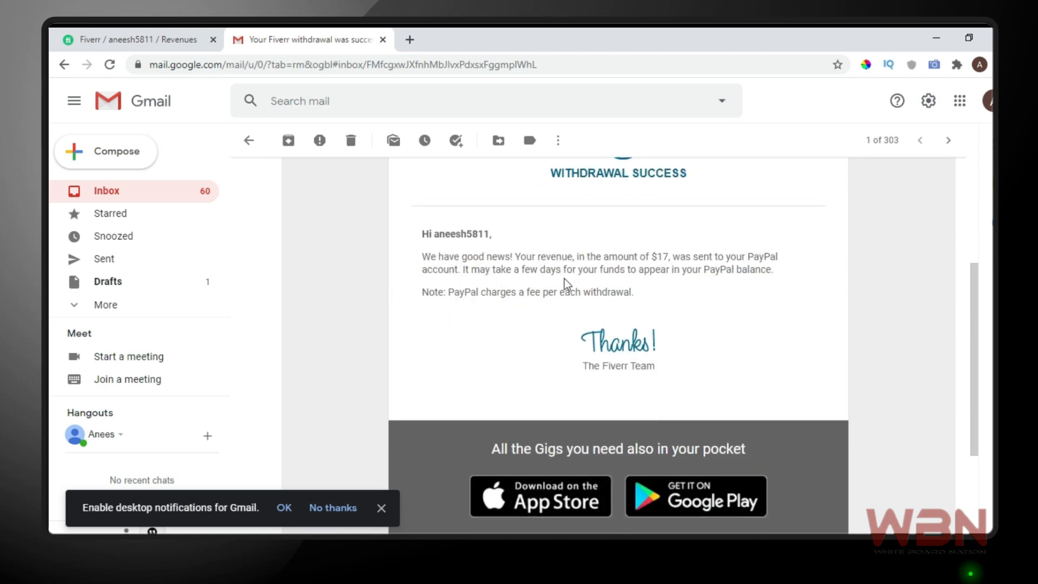
pyautogui.scroll(2, 445, 304)
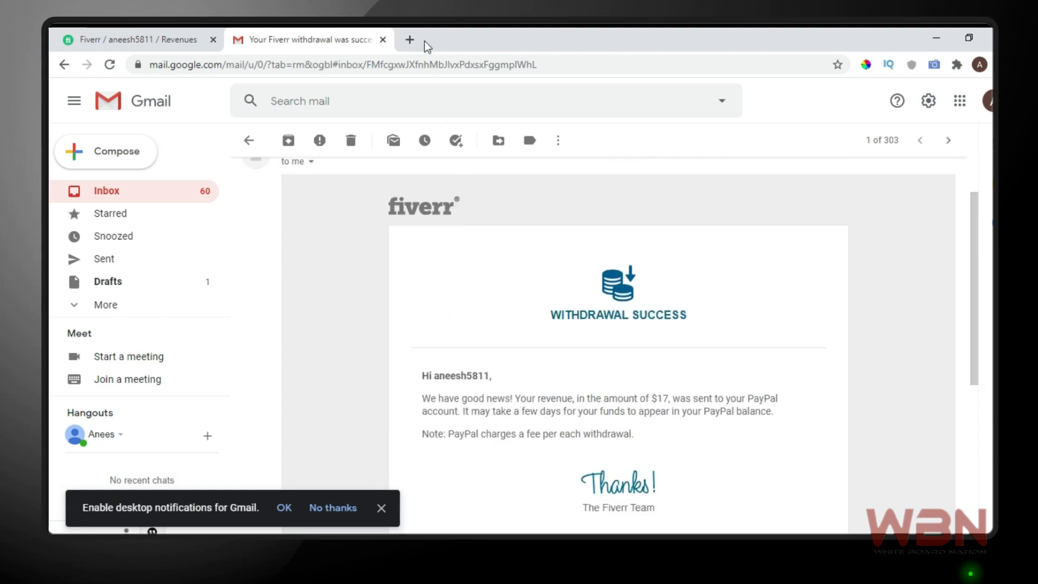
pyautogui.click(411, 41)
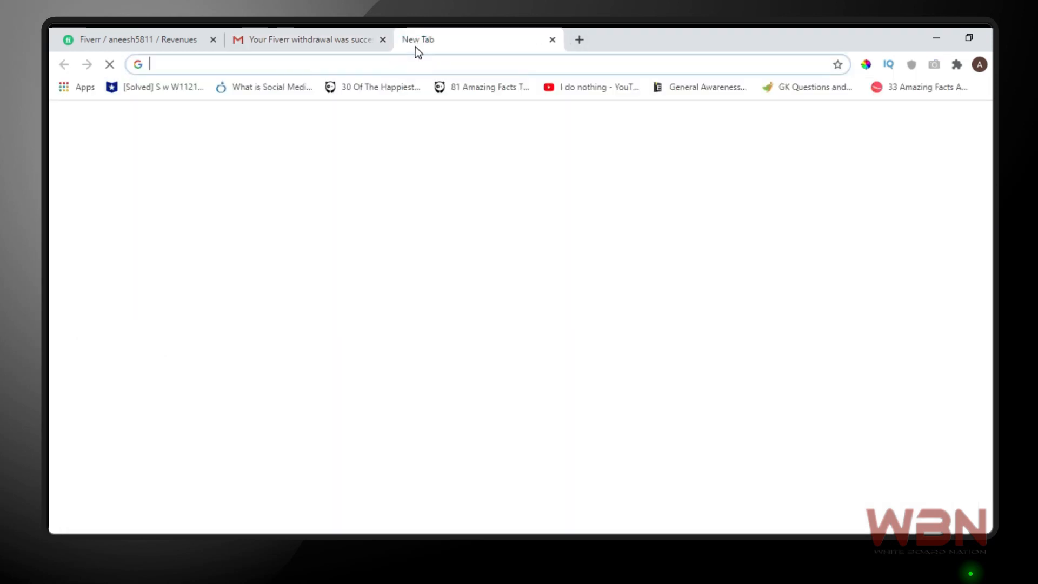
# Step: Go to paypal.com and log in, declining One Touch, to reach the $17.00 summary
pyautogui.write('payp')
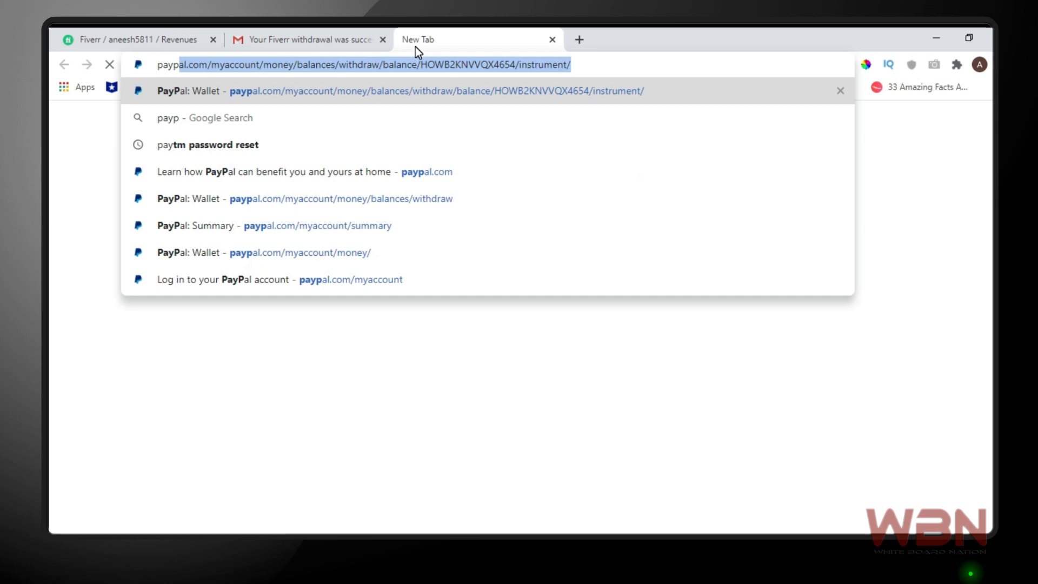
pyautogui.write('al.com')
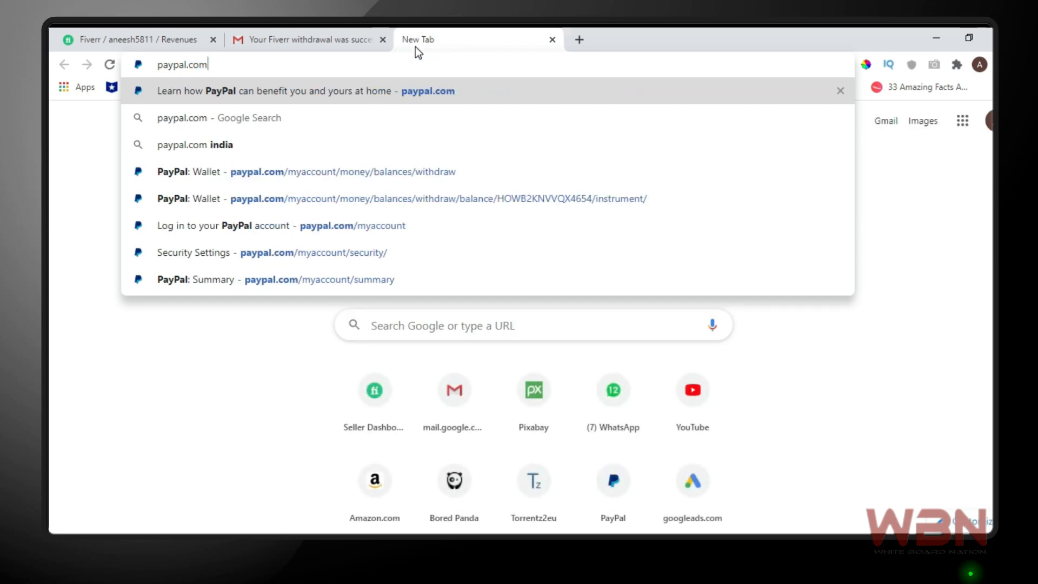
pyautogui.press('Return')
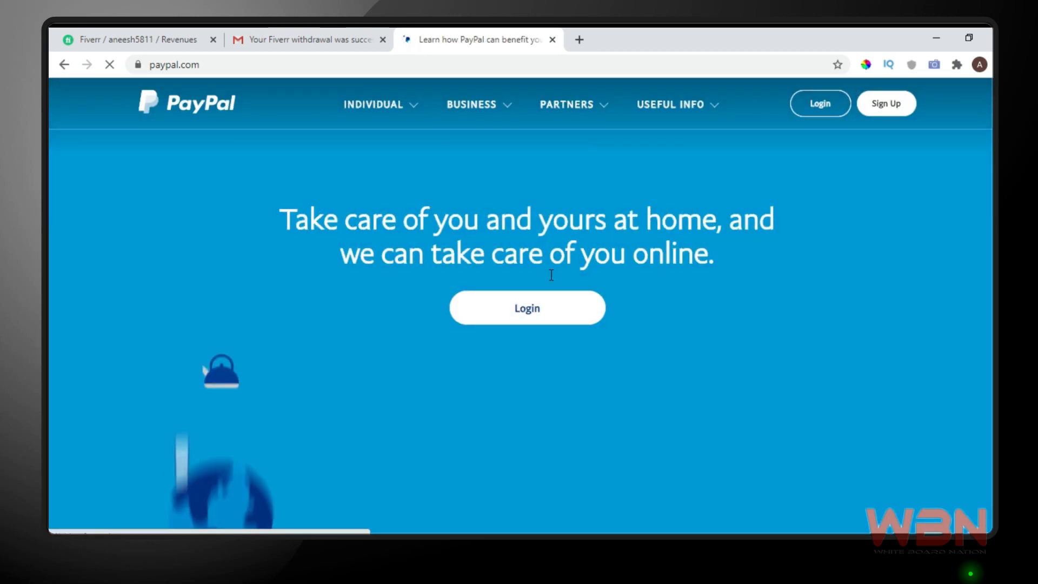
pyautogui.click(542, 325)
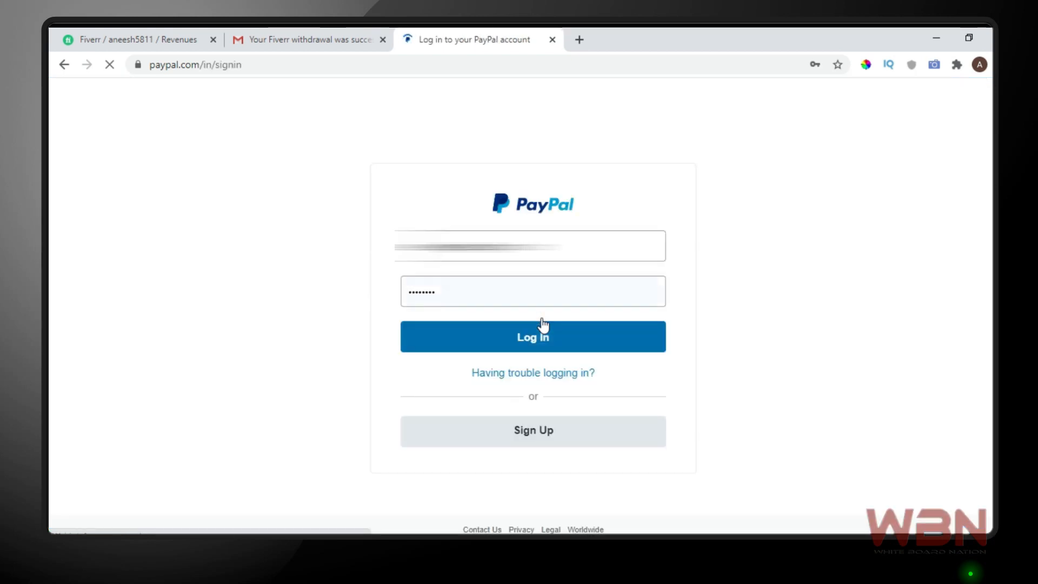
pyautogui.click(554, 339)
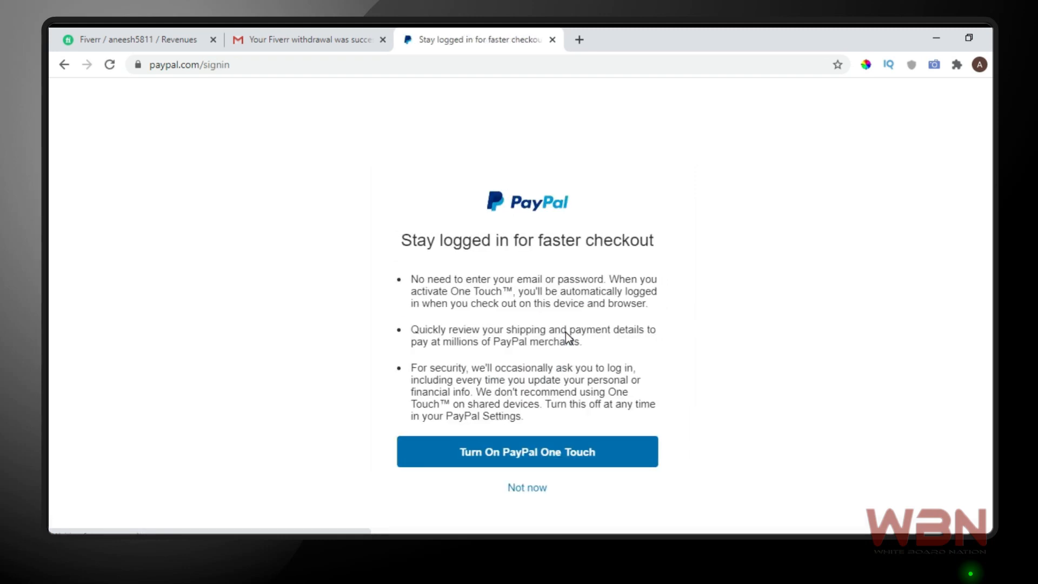
pyautogui.click(526, 489)
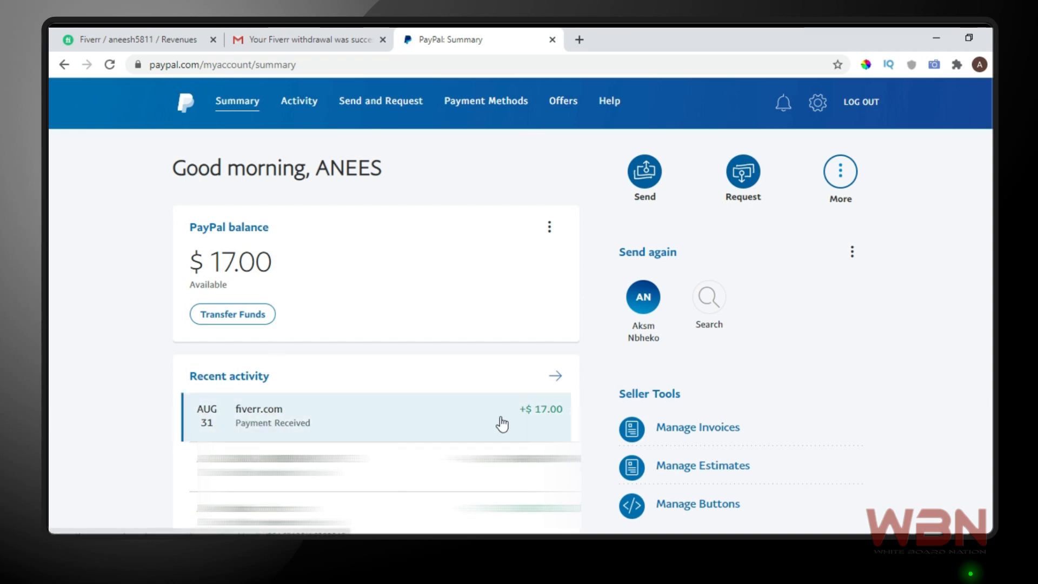
# Step: Check the $17.00 fiverr.com payment details, then begin Transfer Funds from the summary
pyautogui.click(372, 421)
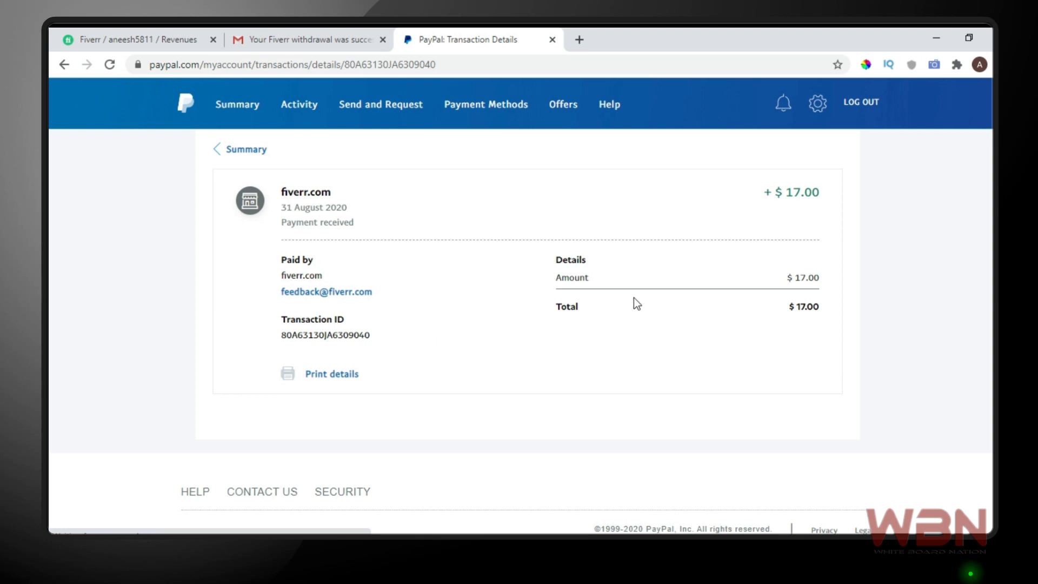
pyautogui.click(63, 65)
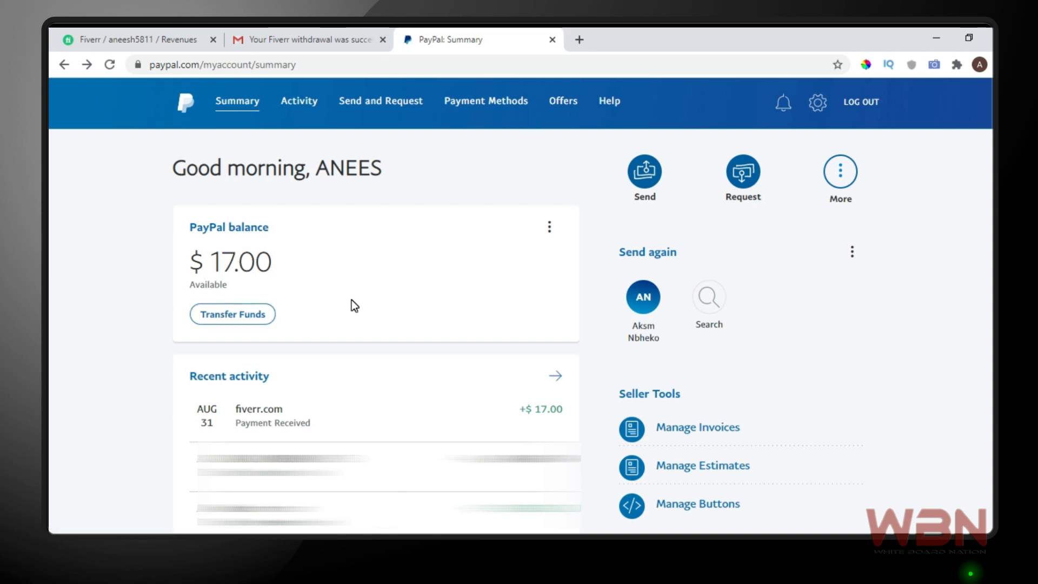
pyautogui.click(247, 321)
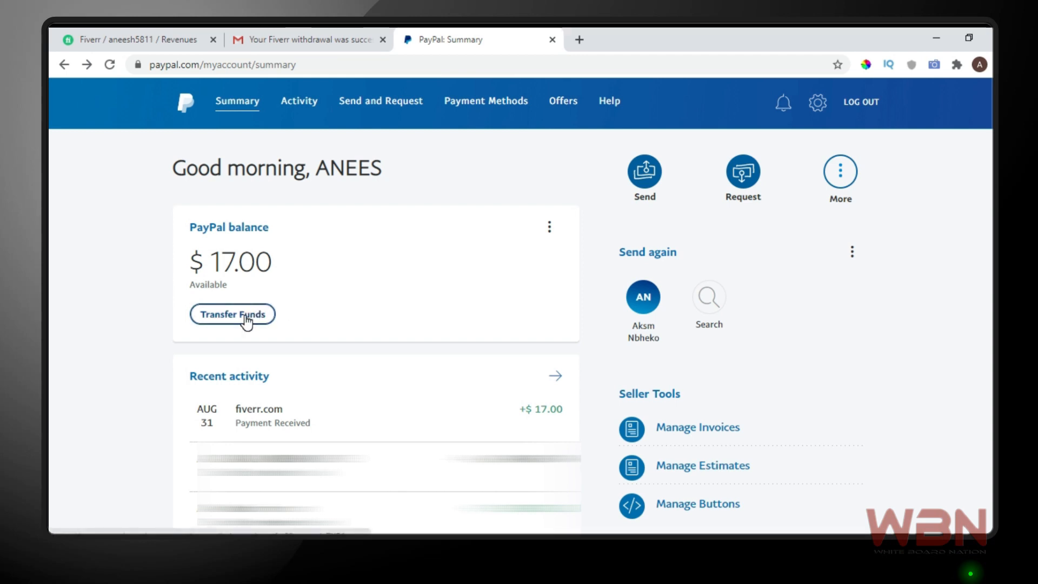
pyautogui.click(247, 321)
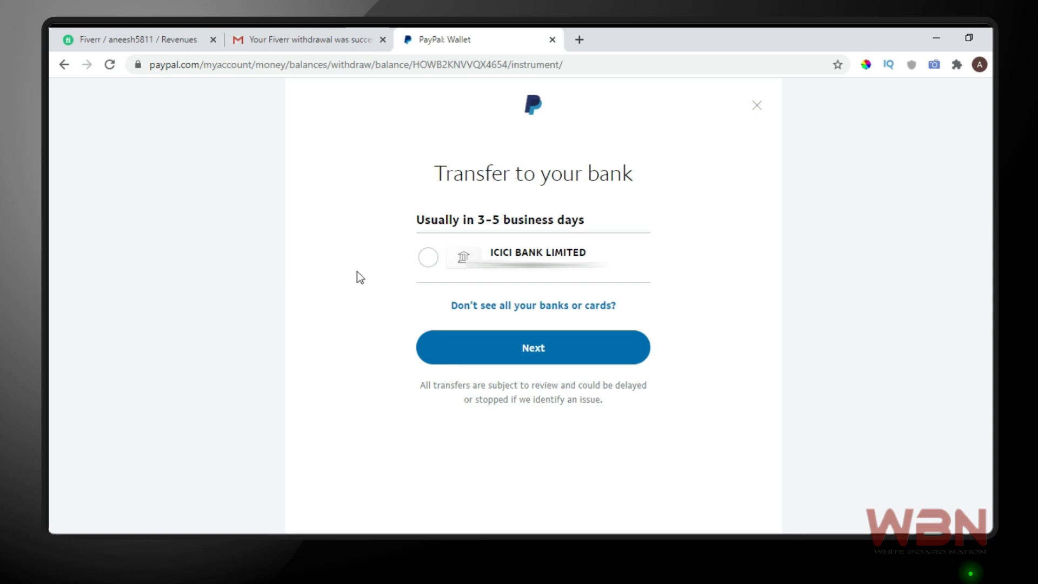
# Step: Transfer $17.00 to ICICI BANK LIMITED with purpose code P1007 and reach the review
pyautogui.click(426, 259)
pyautogui.click(472, 341)
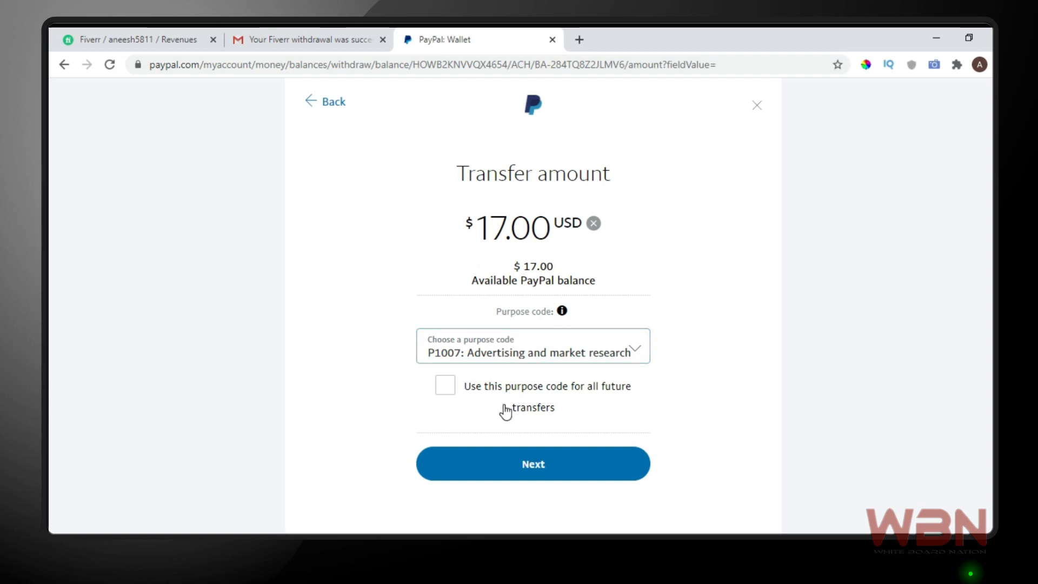
pyautogui.click(547, 465)
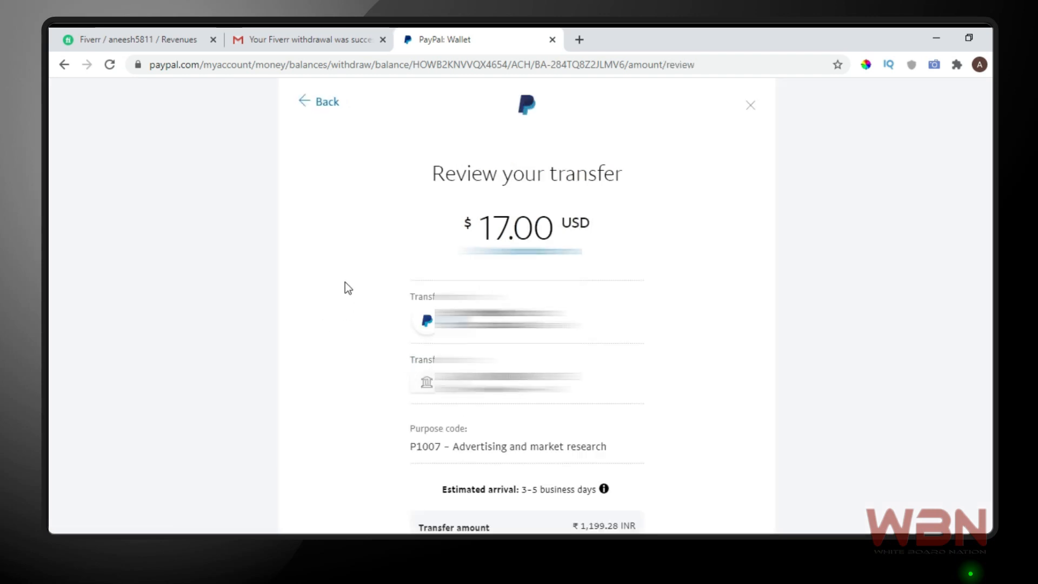
pyautogui.scroll(-1, 527, 303)
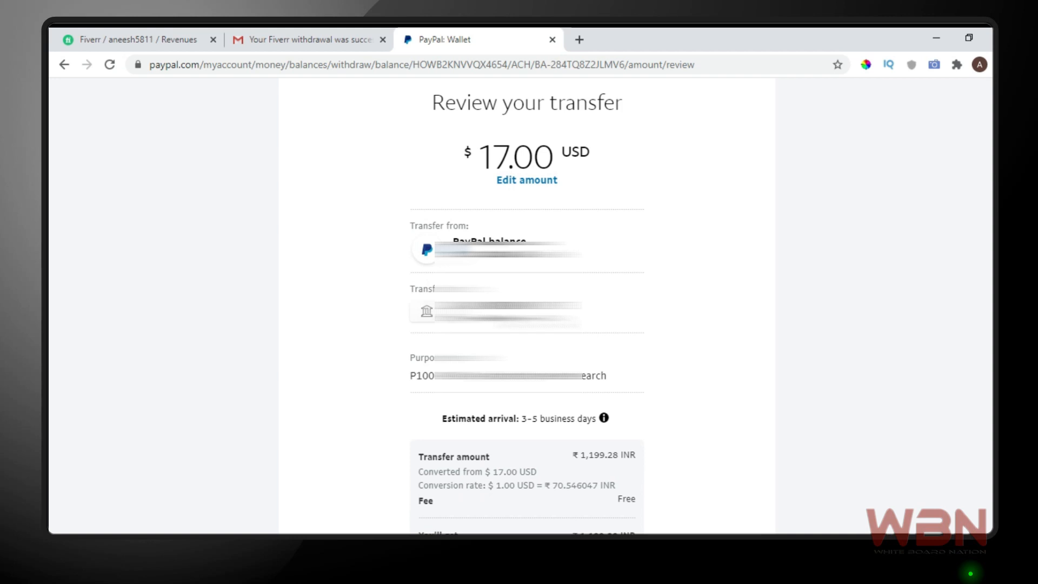
pyautogui.scroll(-1, 560, 354)
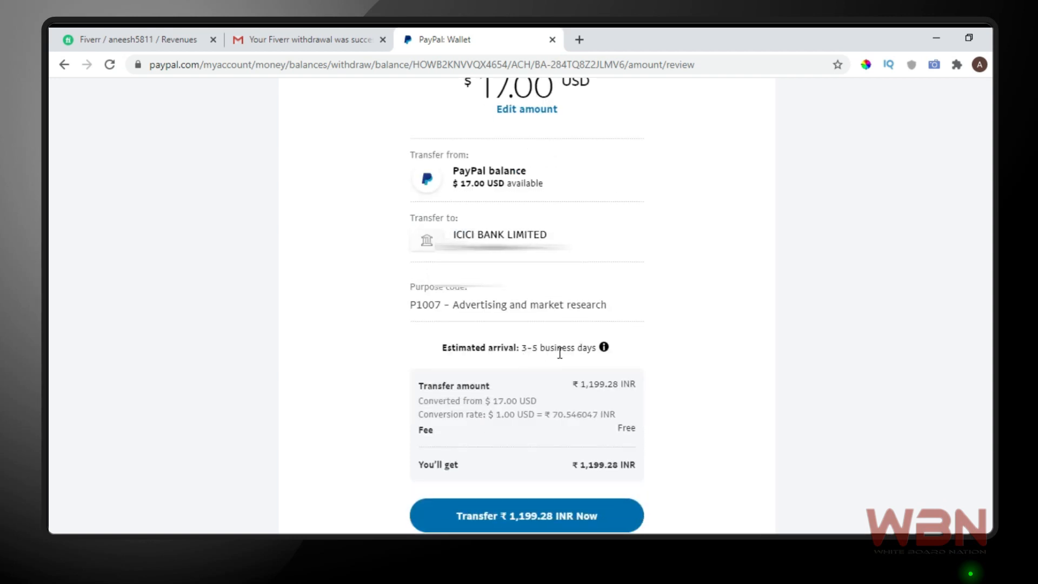
pyautogui.scroll(-1, 556, 372)
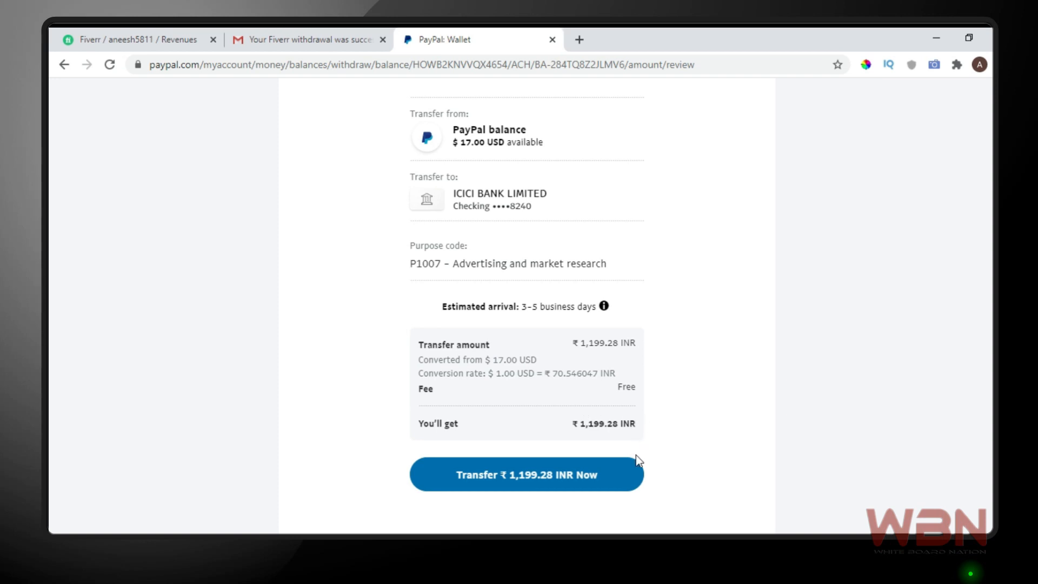
pyautogui.click(559, 484)
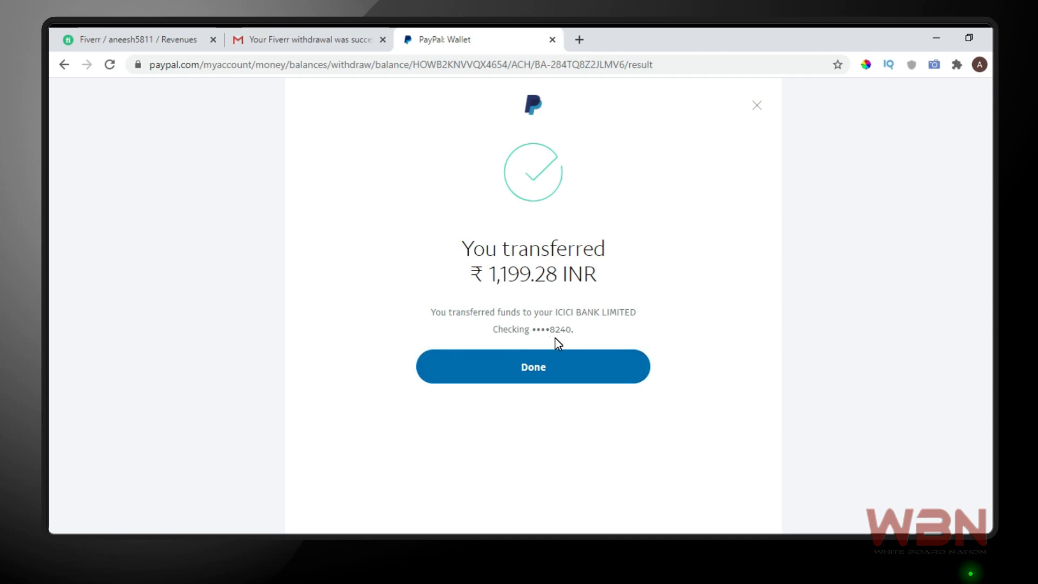
# Step: Complete the ₹1,199.28 INR bank transfer, leaving the PayPal balance at $0.00
pyautogui.click(548, 370)
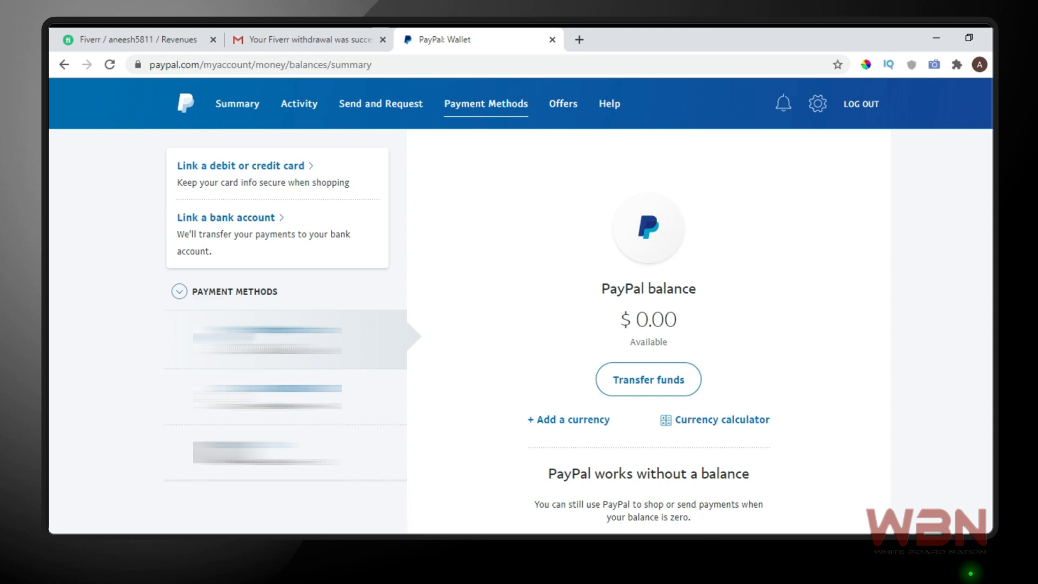
pyautogui.click(846, 533)
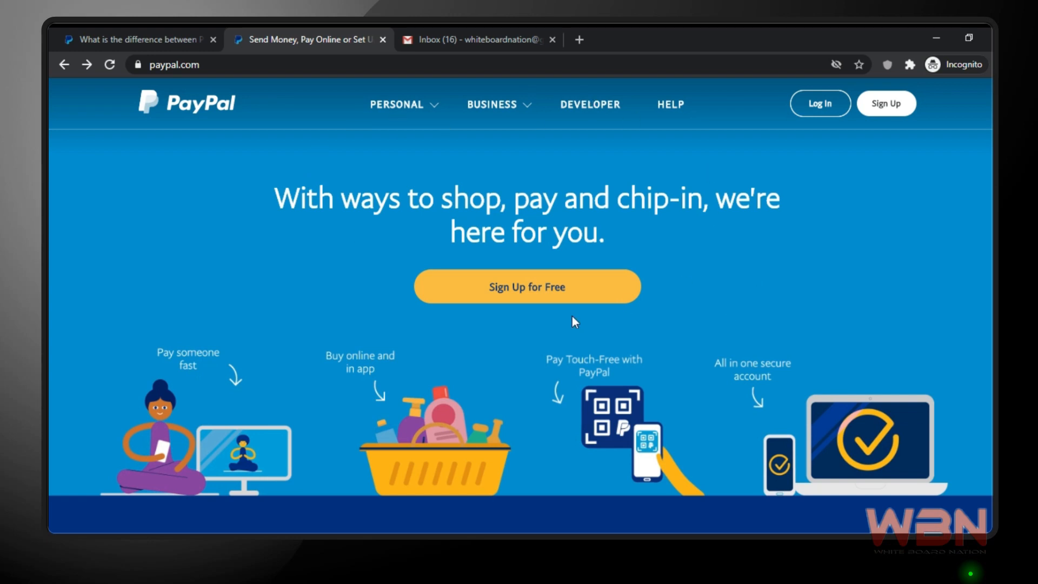
# Step: Start a free sign-up, compare Personal vs Business accounts, and continue with Personal Account
pyautogui.click(537, 290)
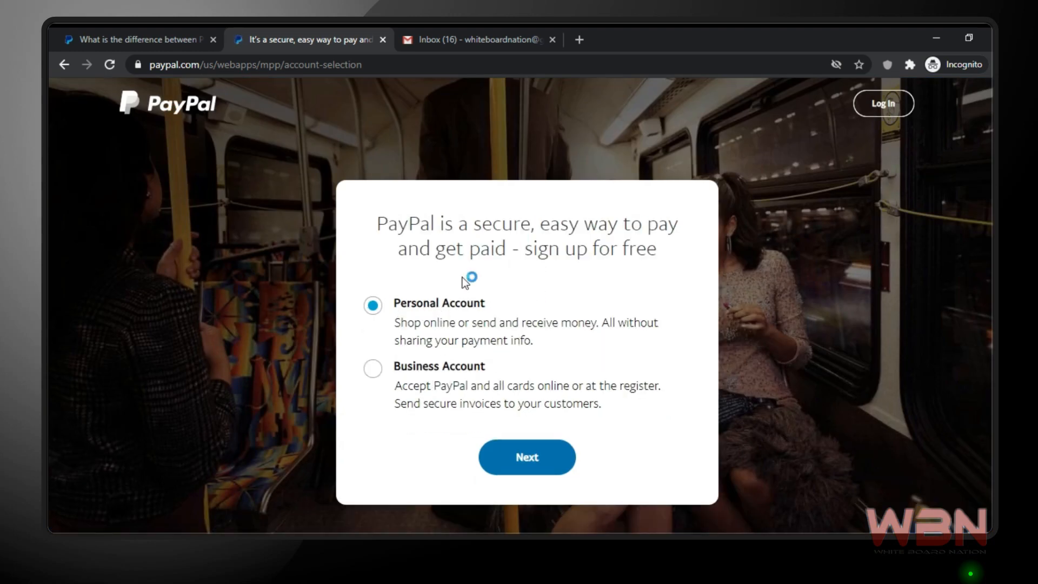
pyautogui.click(130, 34)
pyautogui.scroll(-3, 504, 282)
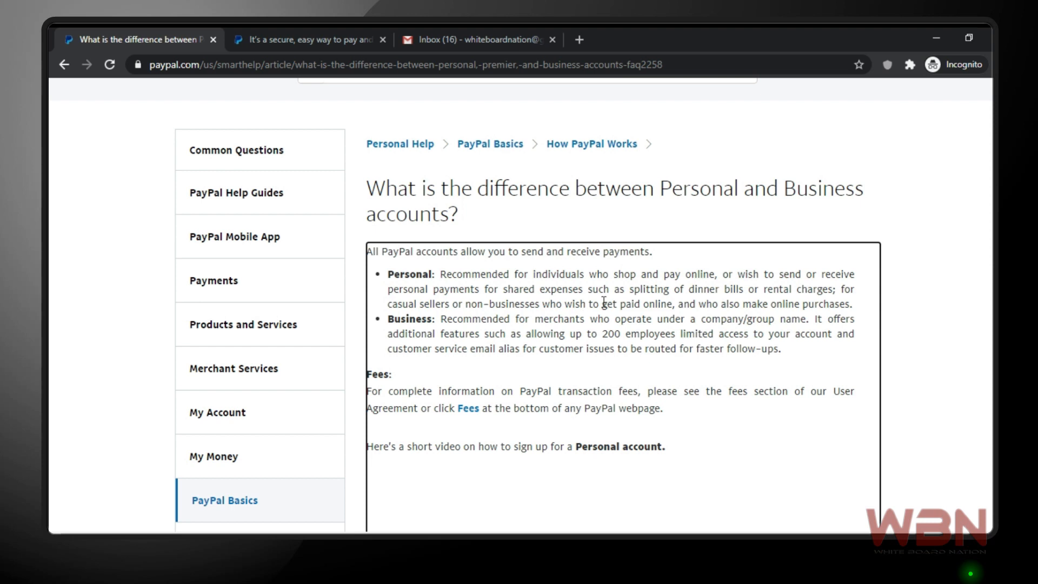
pyautogui.moveTo(543, 305); pyautogui.dragTo(669, 304)
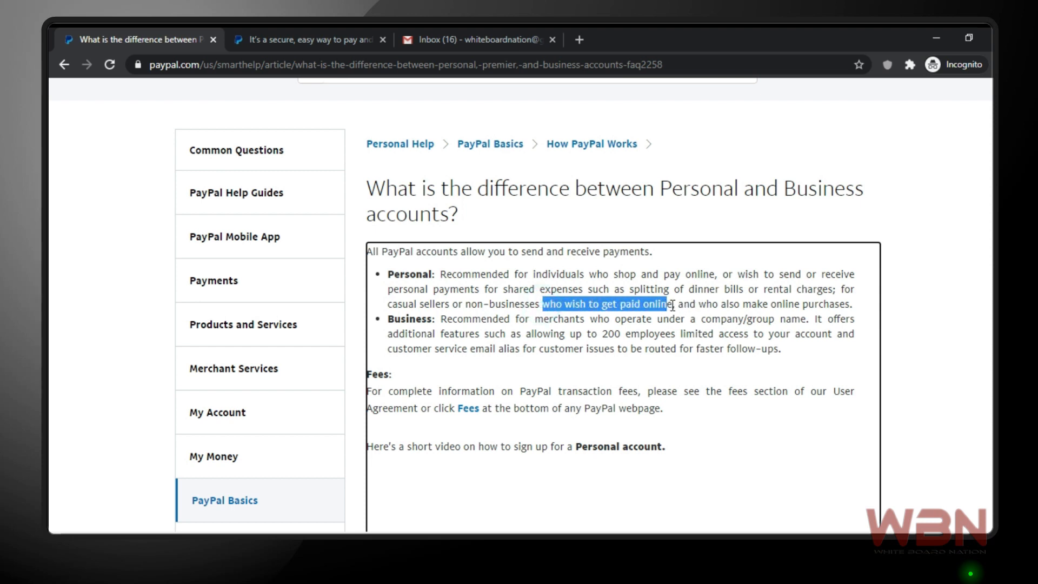
pyautogui.click(460, 327)
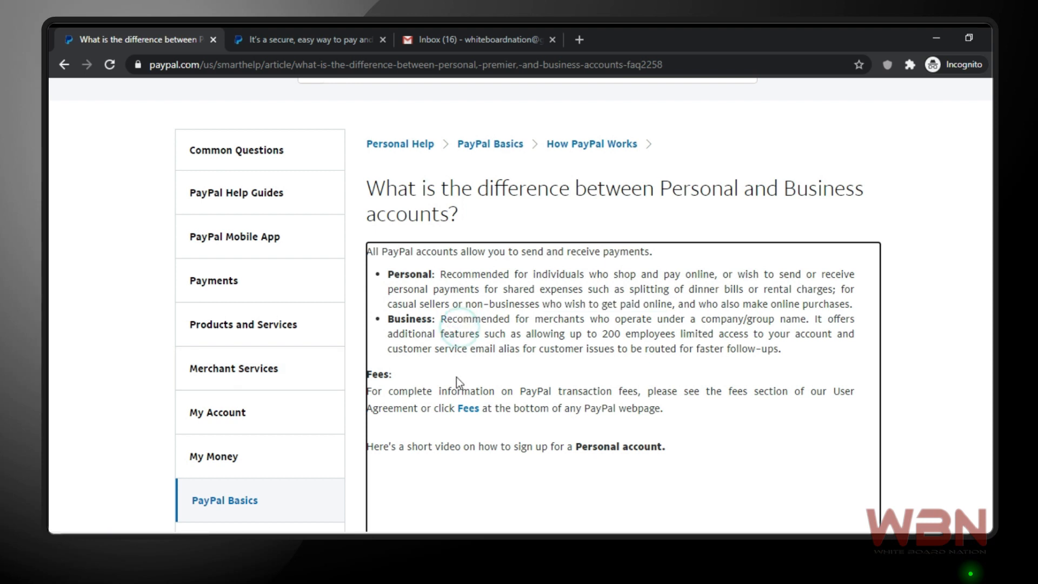
pyautogui.click(306, 33)
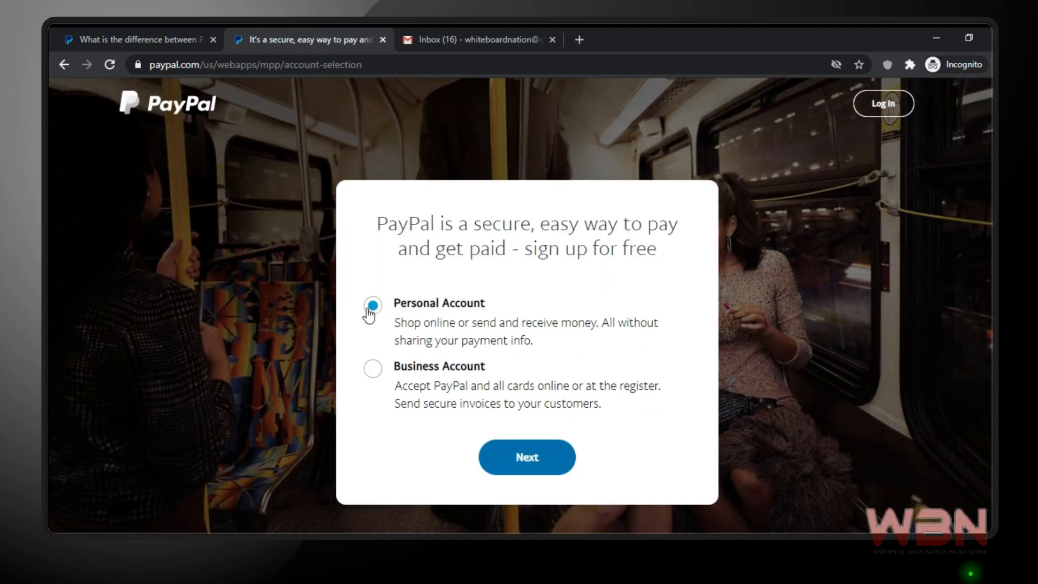
pyautogui.click(529, 457)
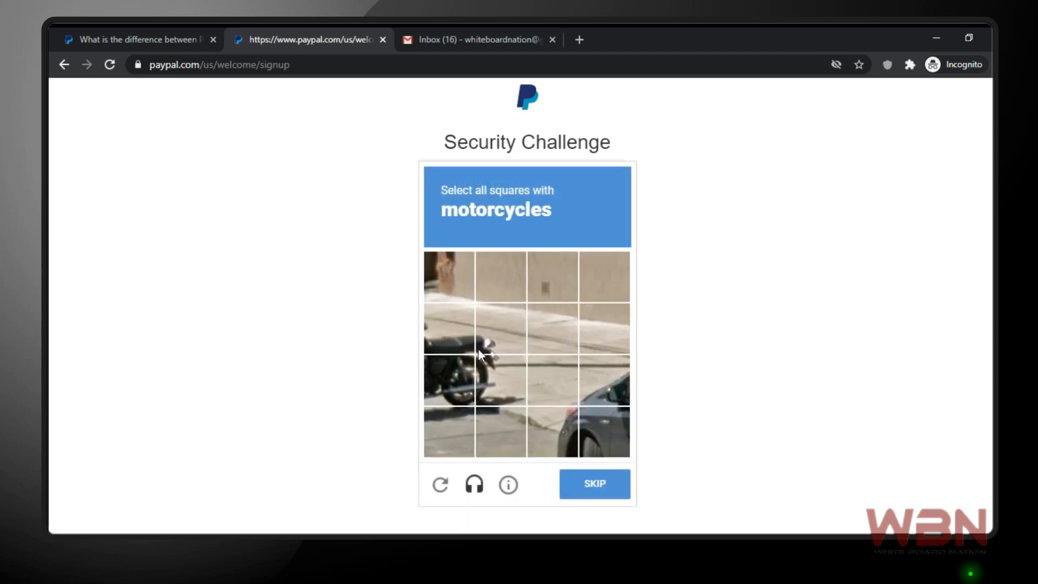
pyautogui.click(450, 329)
# Step: Select all motorcycle tiles and verify the security challenge
pyautogui.click(453, 377)
pyautogui.click(485, 370)
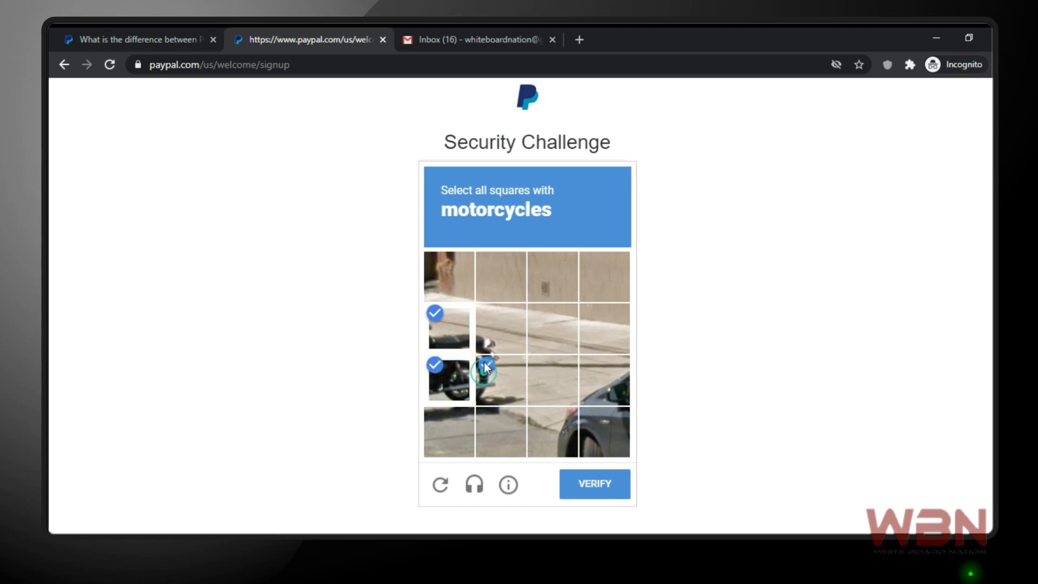
pyautogui.click(485, 332)
pyautogui.click(595, 493)
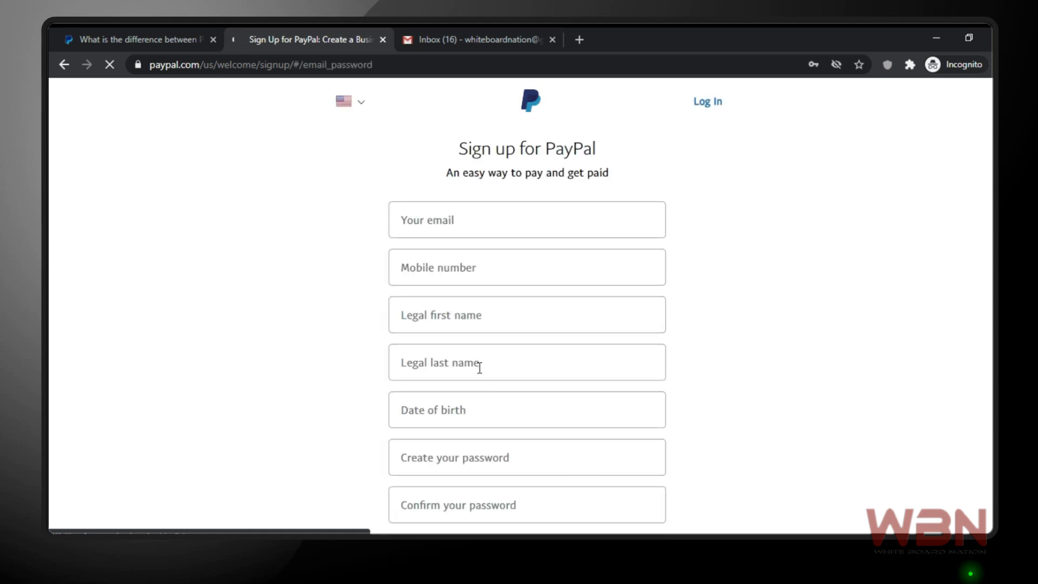
# Step: Set the sign-up form's country to India
pyautogui.click(351, 105)
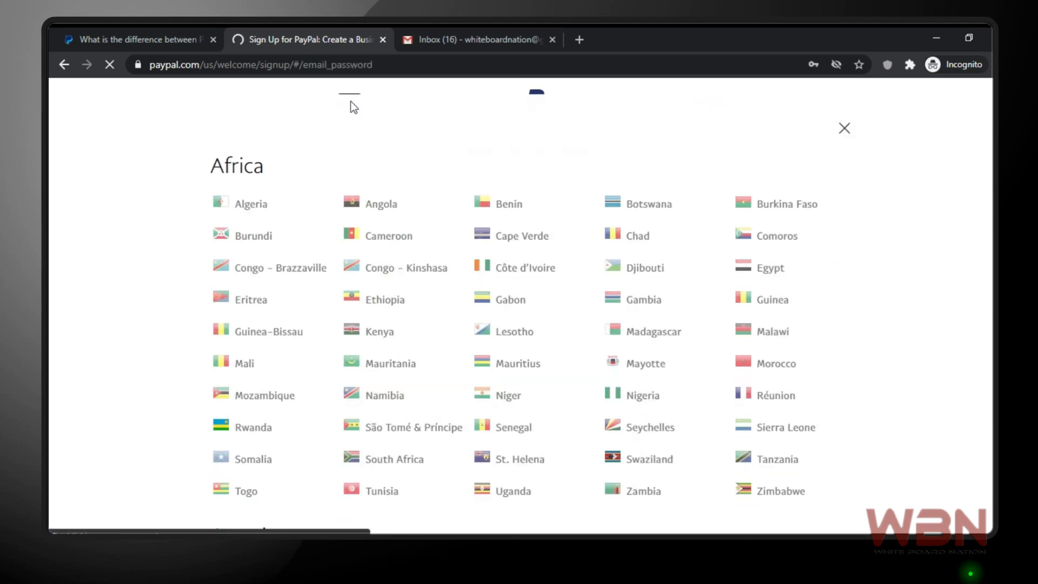
pyautogui.scroll(-6, 324, 294)
pyautogui.scroll(-8, 315, 306)
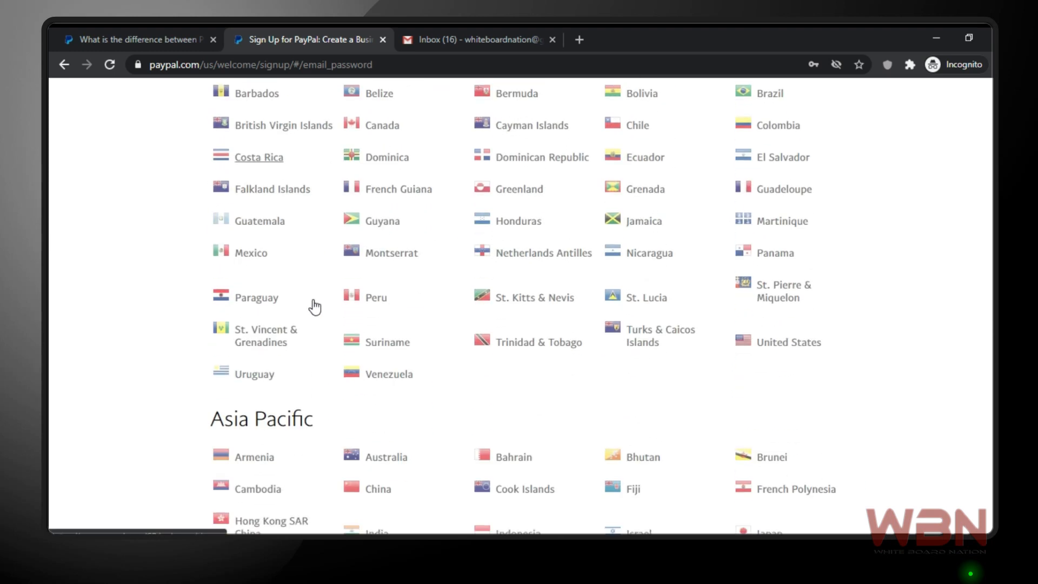
pyautogui.click(381, 251)
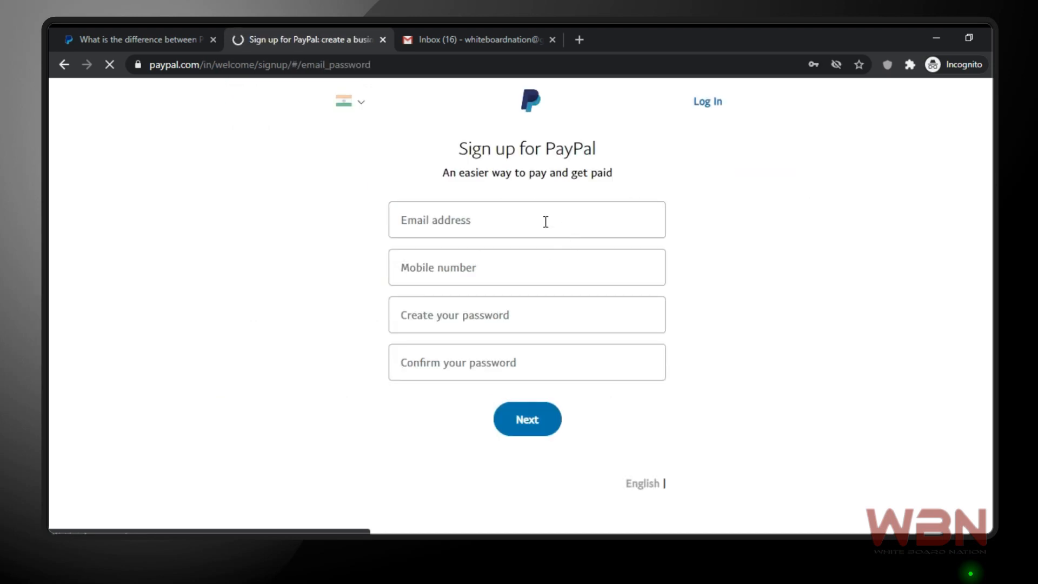
# Step: Fill in the sign-up e-mail address, mobile number and password with confirmation, then submit
pyautogui.click(546, 222)
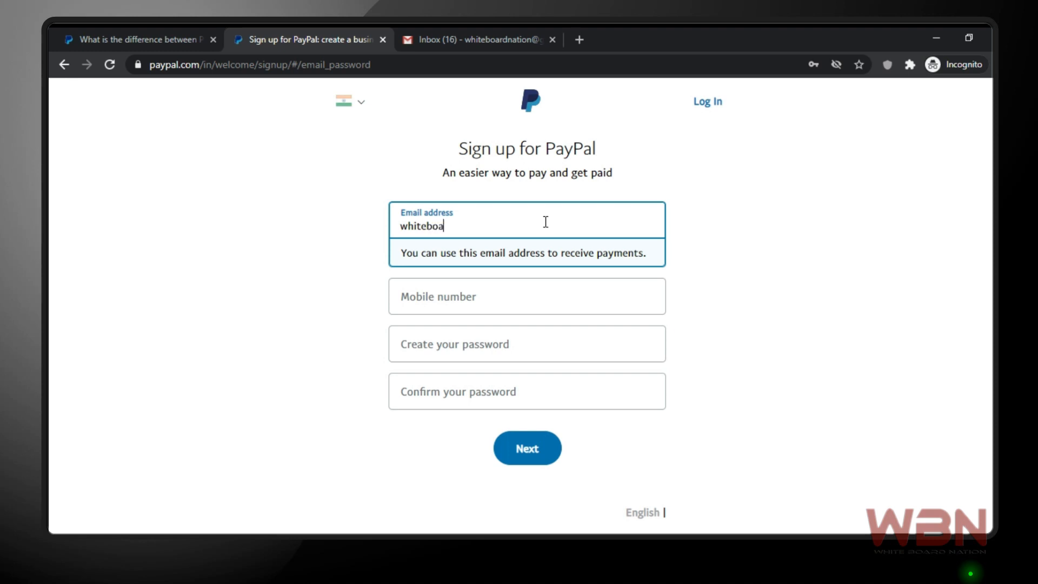
pyautogui.press('Tab')
pyautogui.write('••••••')
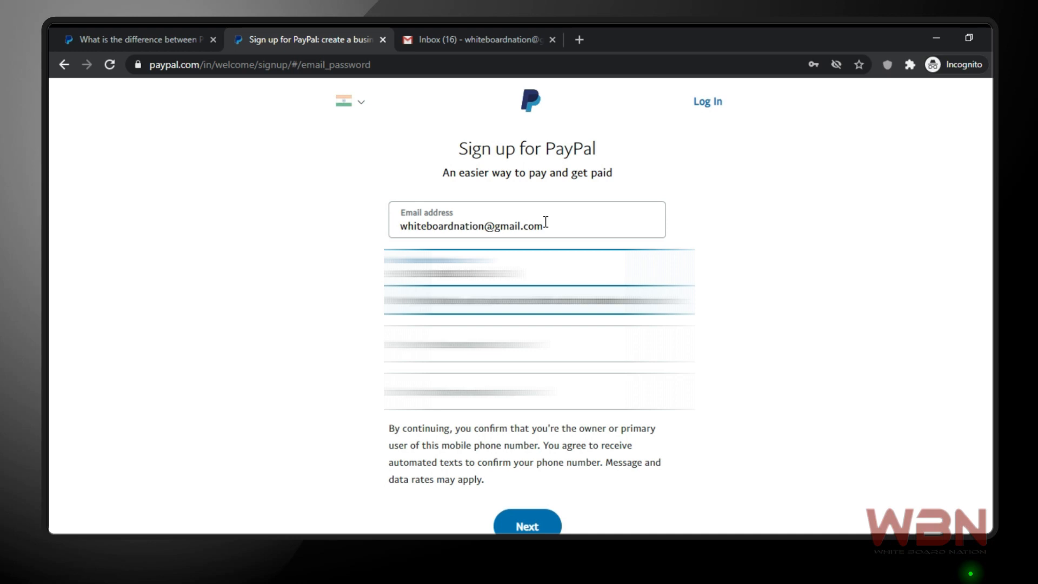
pyautogui.press('Tab')
pyautogui.write('••••••')
pyautogui.press('Tab')
pyautogui.write('••••••••')
pyautogui.click(522, 490)
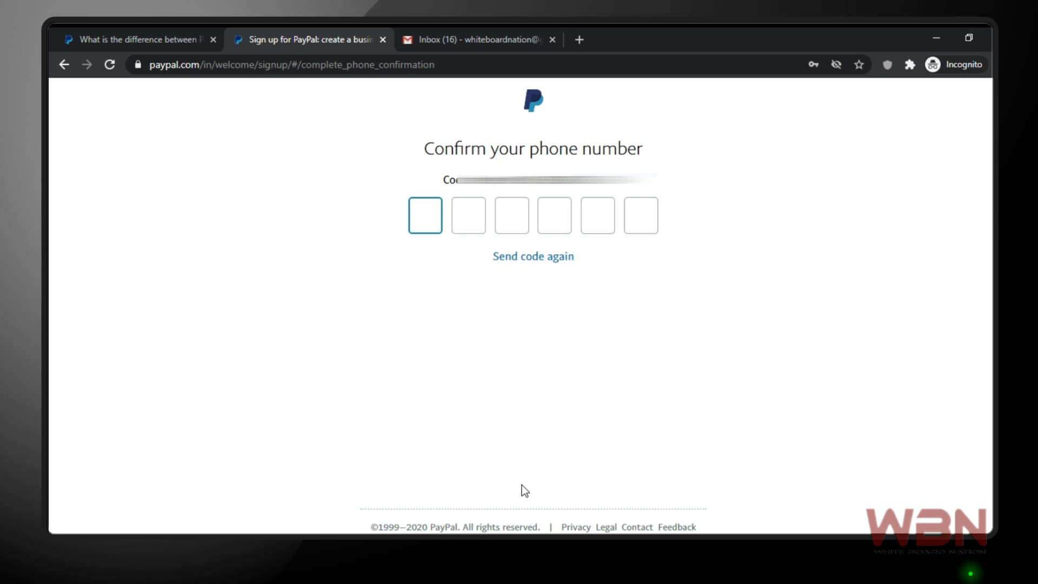
# Step: Enter the texted verification code to confirm the mobile number
pyautogui.scroll(-5, 524, 433)
pyautogui.scroll(4, 486, 270)
pyautogui.click(476, 205)
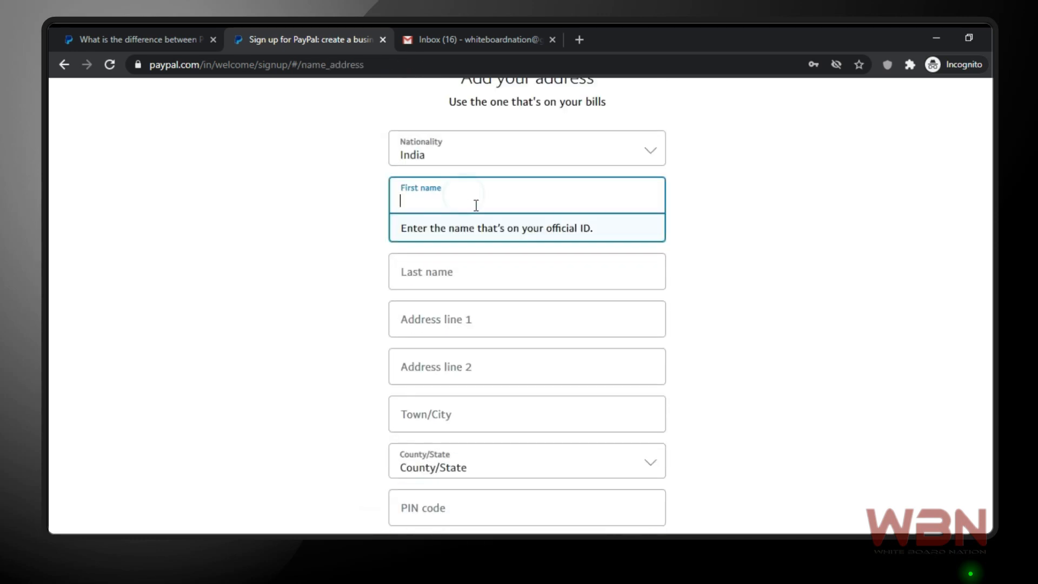
# Step: Enter the first name and choose Tamil Nadu as the state in the sign-up form
pyautogui.write('Aneesh')
pyautogui.click(488, 227)
pyautogui.scroll(-1, 488, 270)
pyautogui.click(484, 363)
pyautogui.press('t')
pyautogui.press('Tab')
# Step: Follow the Log in link to sign in to the new PayPal account
pyautogui.scroll(-2, 340, 398)
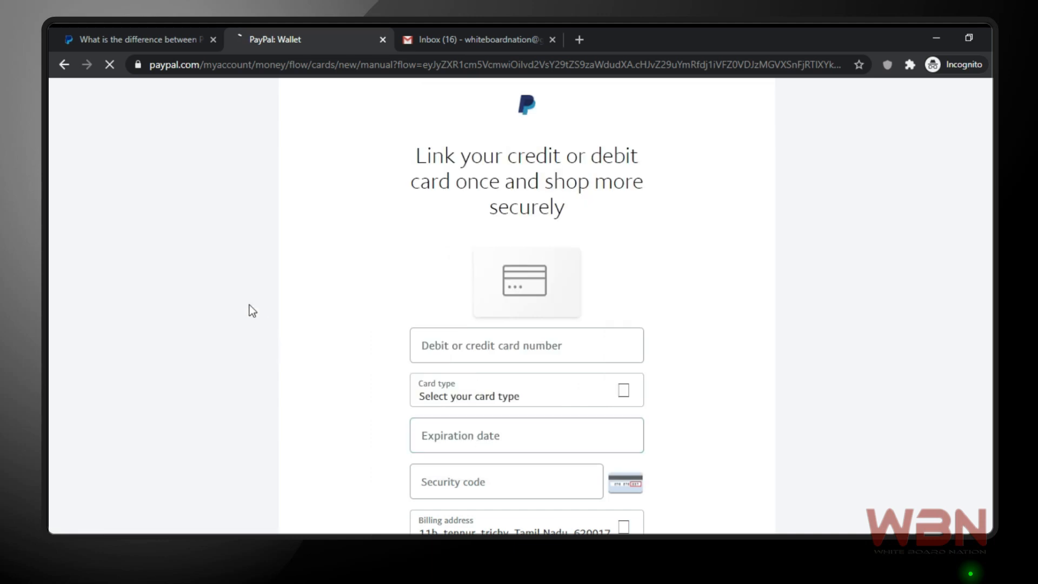
pyautogui.scroll(-3, 408, 233)
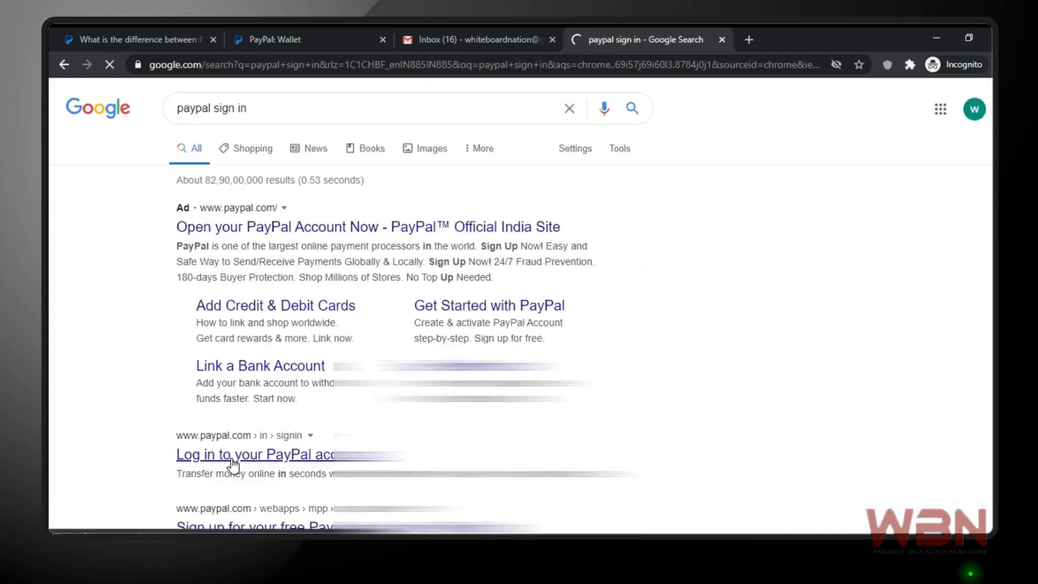
pyautogui.click(232, 459)
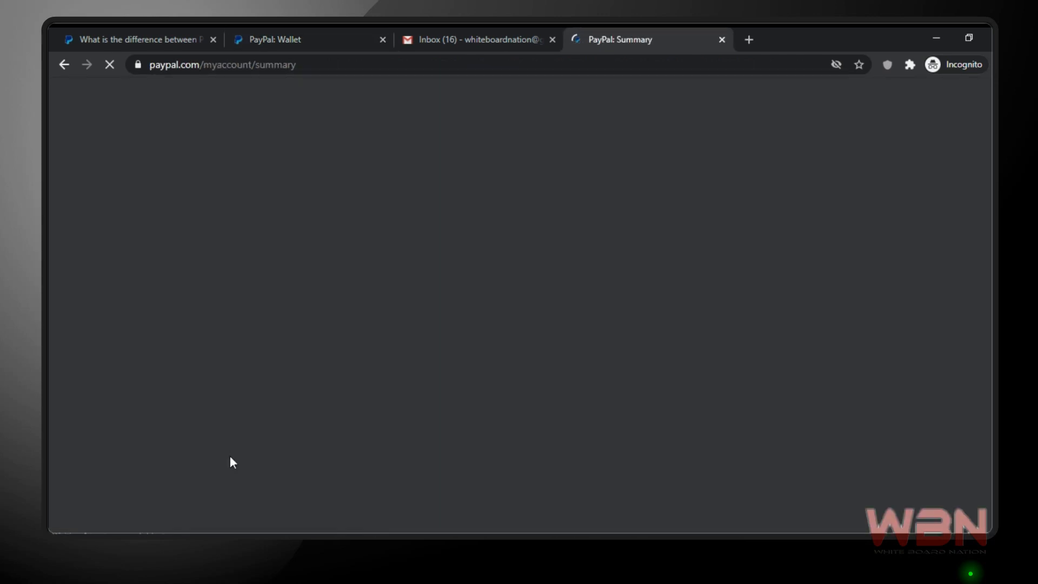